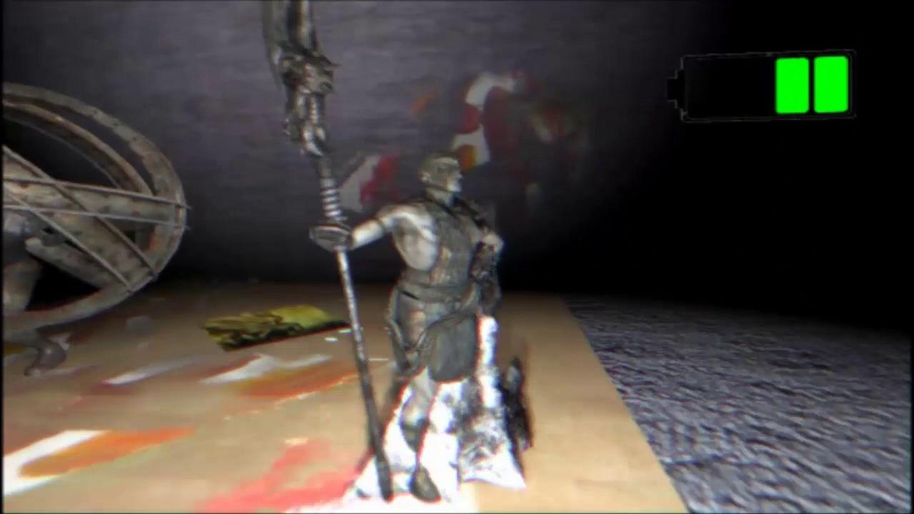
Step: Inspect the stone bust, then circle past the pillar toward the far wall
key(s)
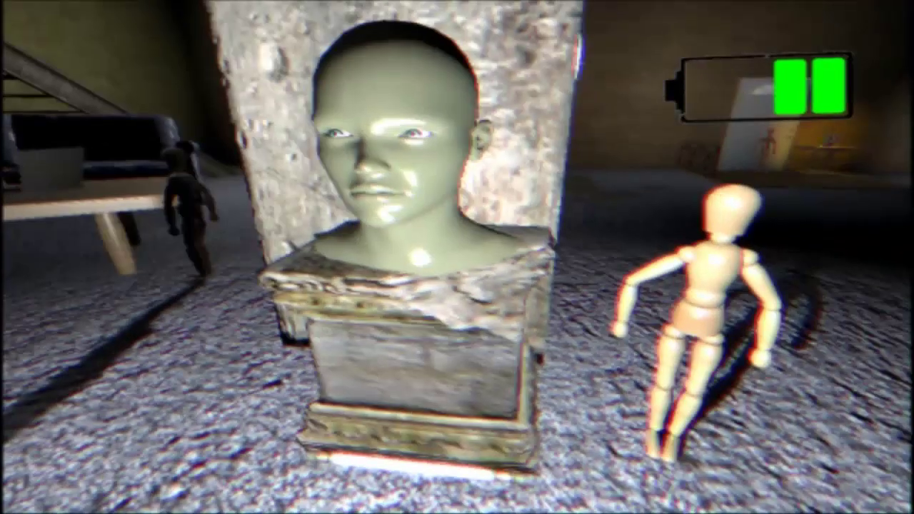
key(w)
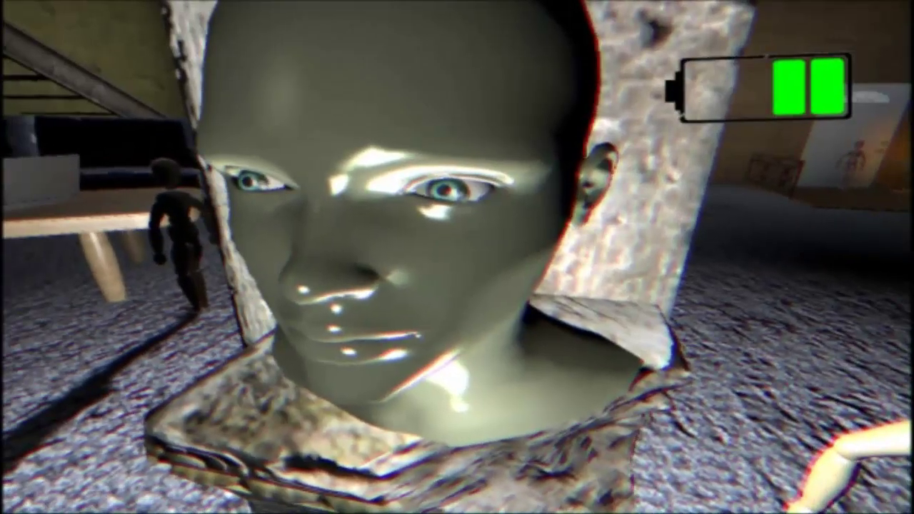
key(s)
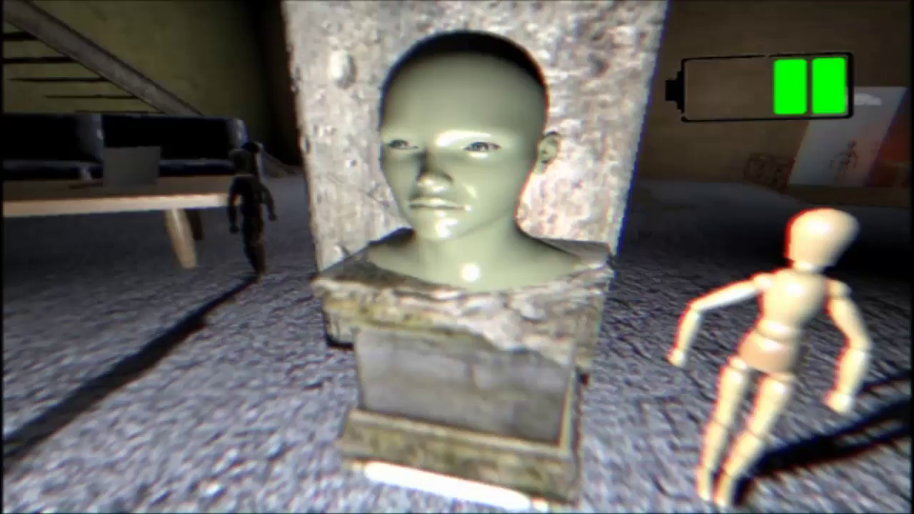
key(d)
key(d)
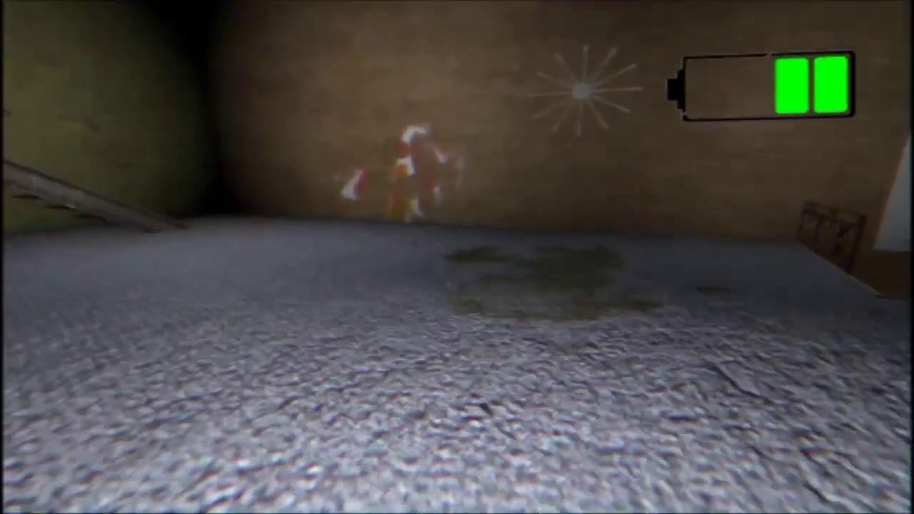
key(d)
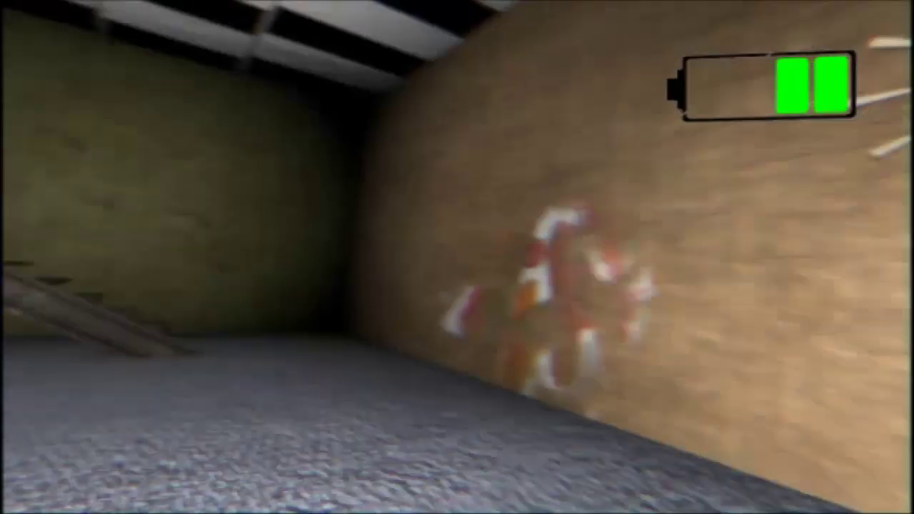
Step: Head past the graffiti wall and stairs, cross the bridge, and reach the dark table
key(w)
key(w)
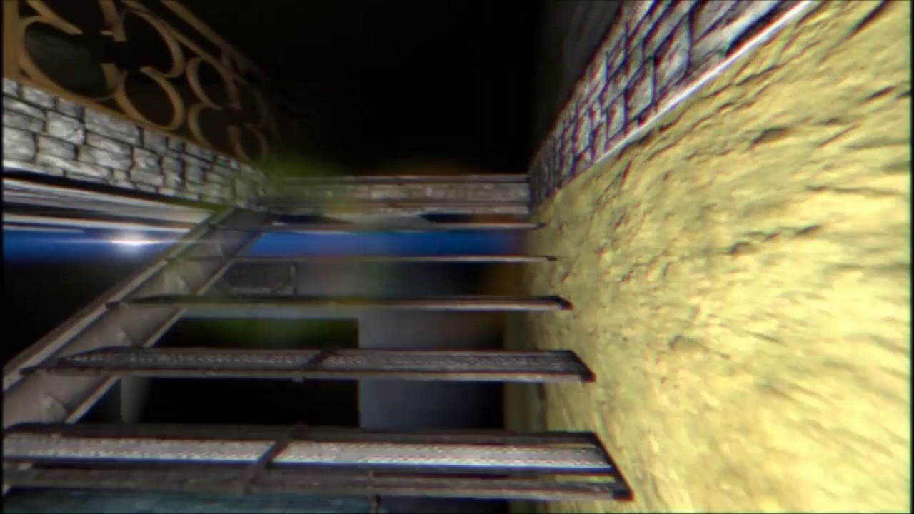
key(w)
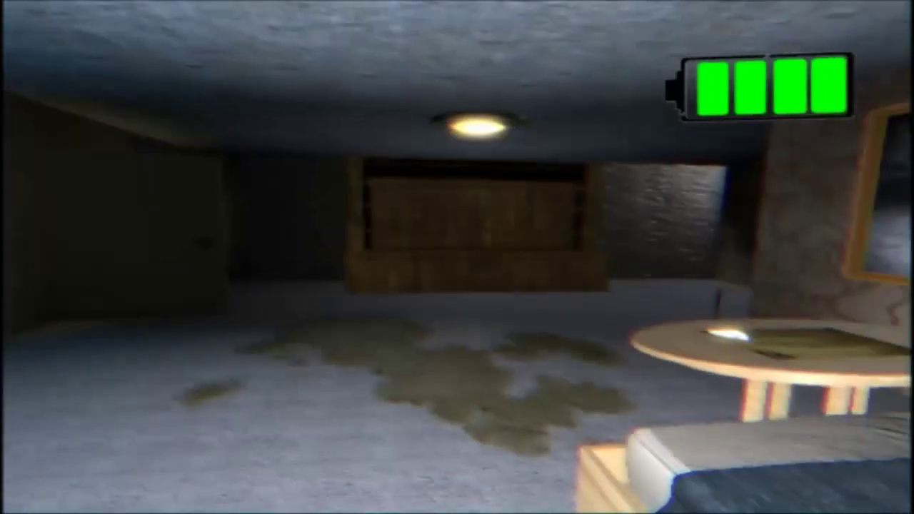
key(w)
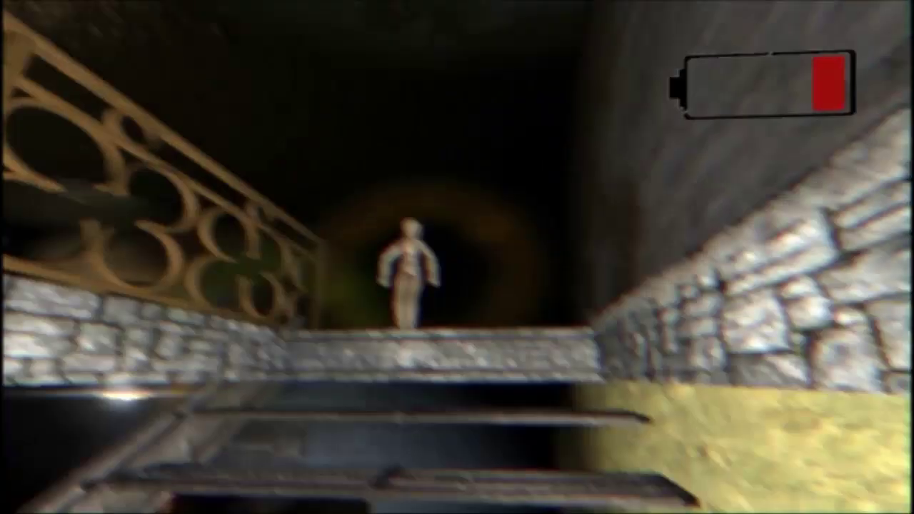
key(w)
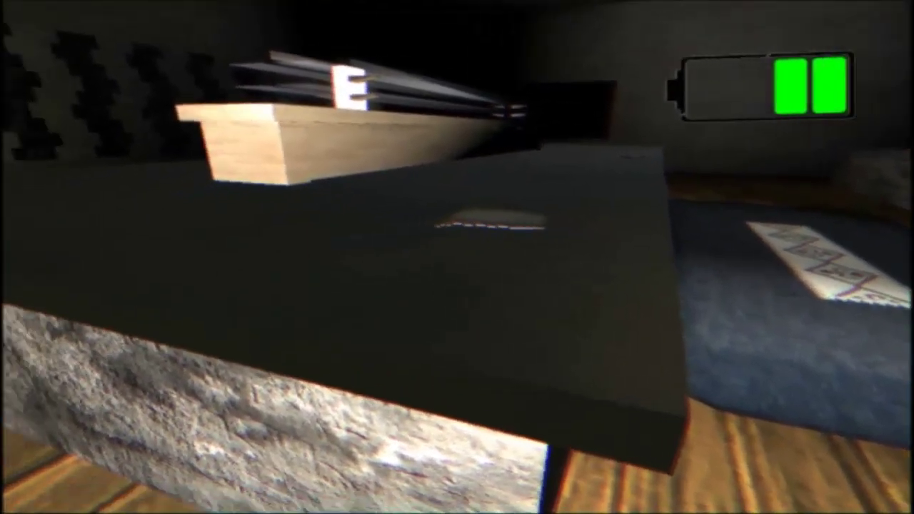
Step: Read the table's diary note, put it away, then reopen it to view the July 1984 entries
key(e)
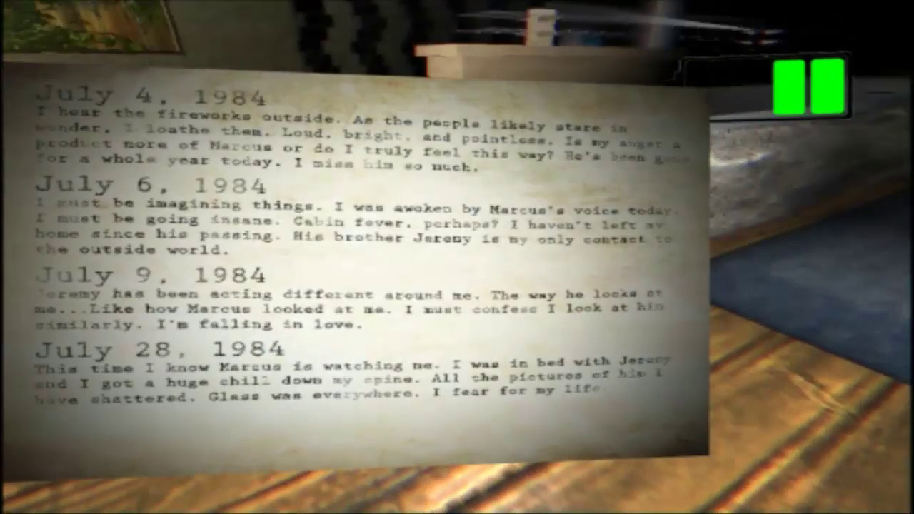
key(e)
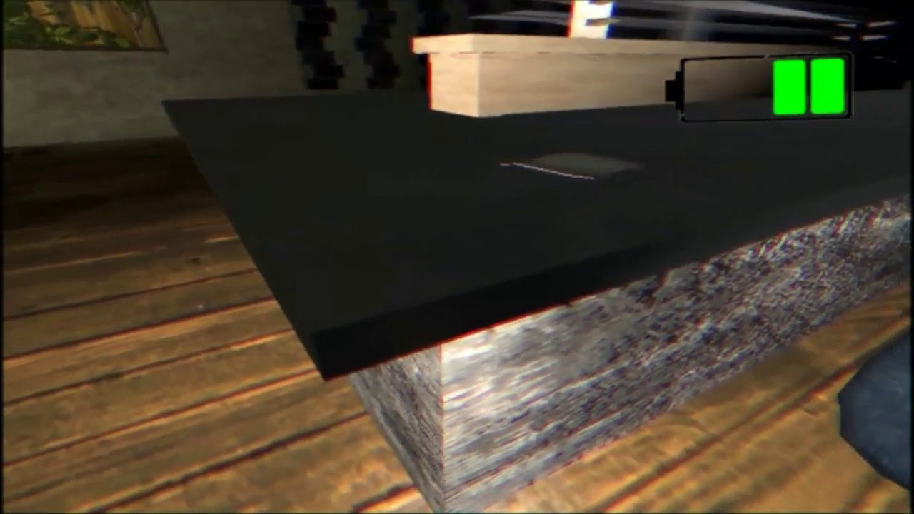
key(e)
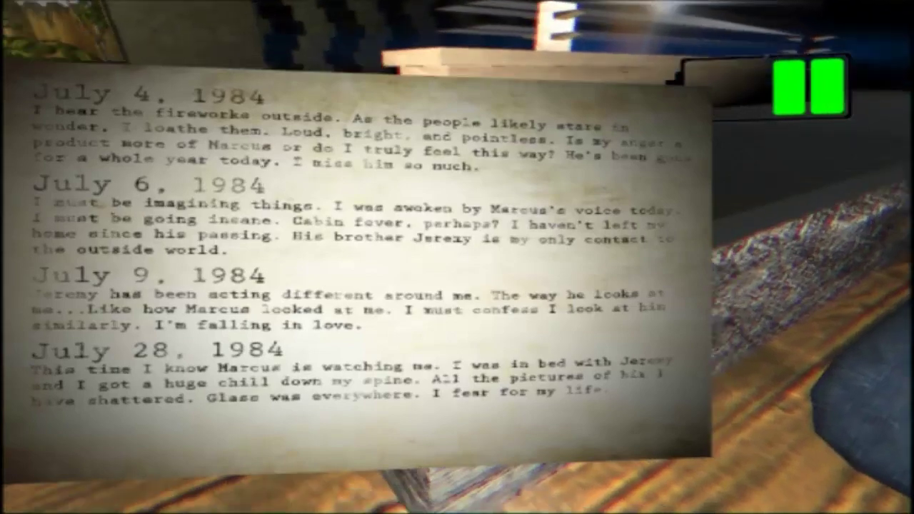
drag(457, 257, 385, 236)
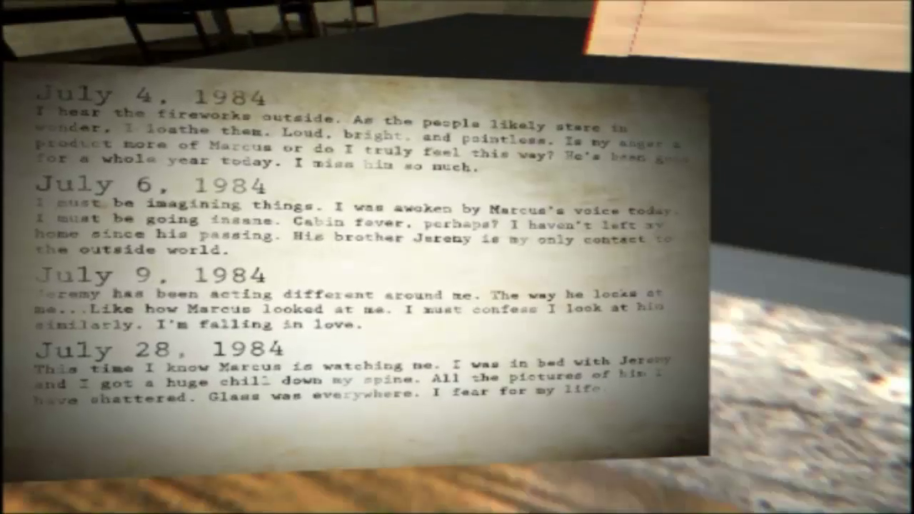
key(e)
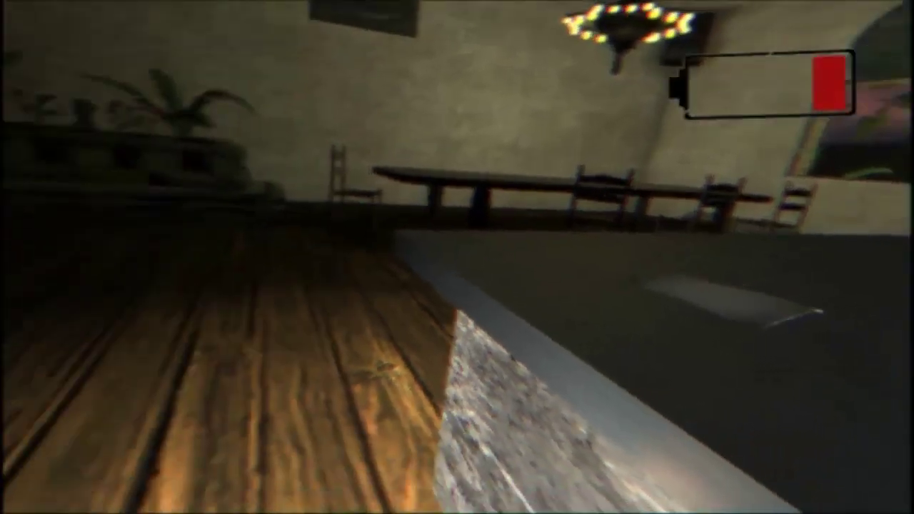
key(e)
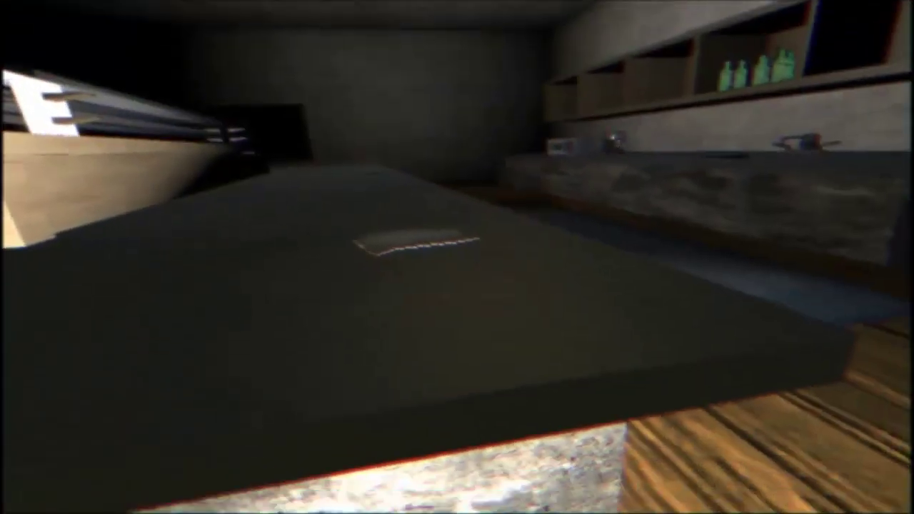
key(e)
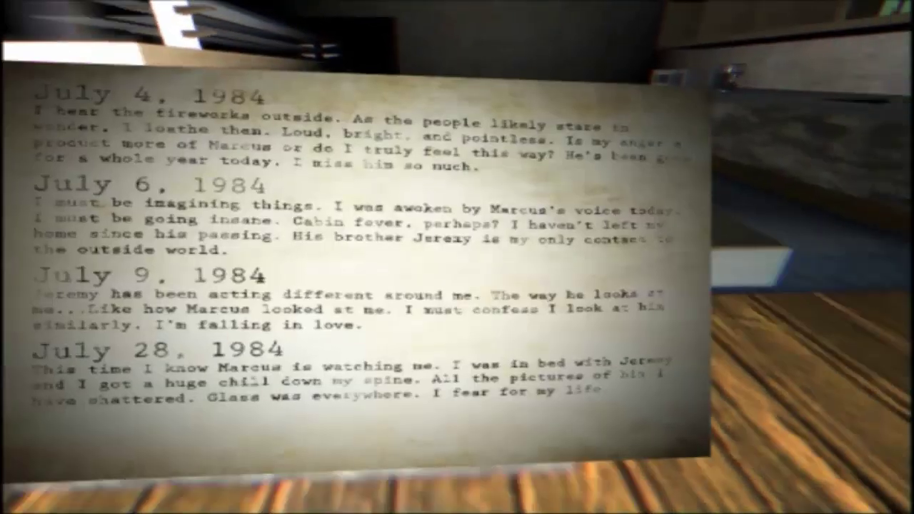